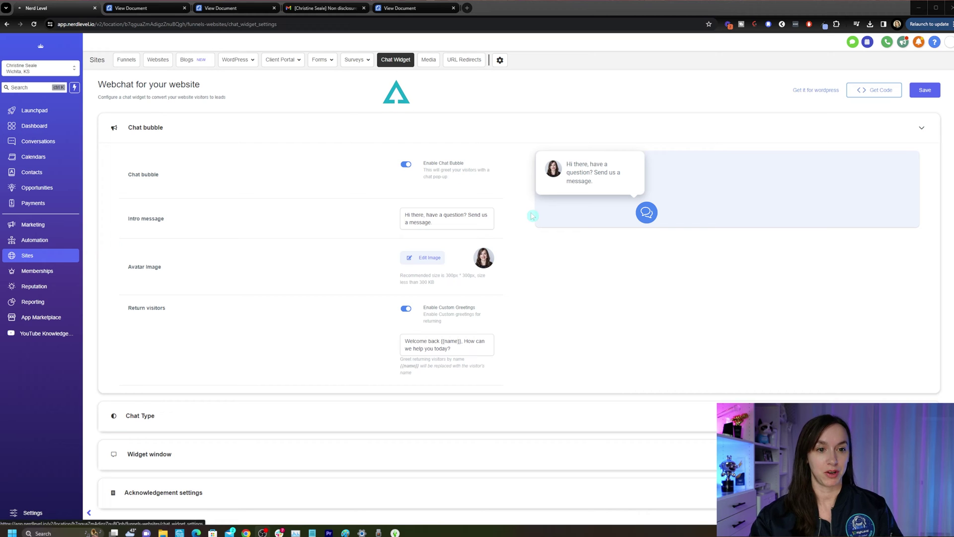
Expand the Chat Type section on the Chat Widget settings page.
scroll(597, 246, down, 1)
scroll(601, 247, up, 1)
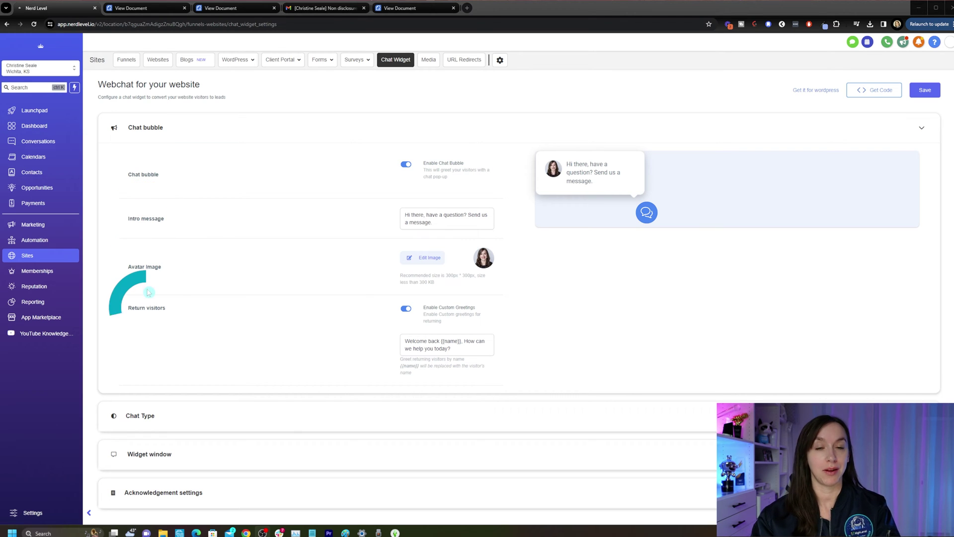
click(303, 416)
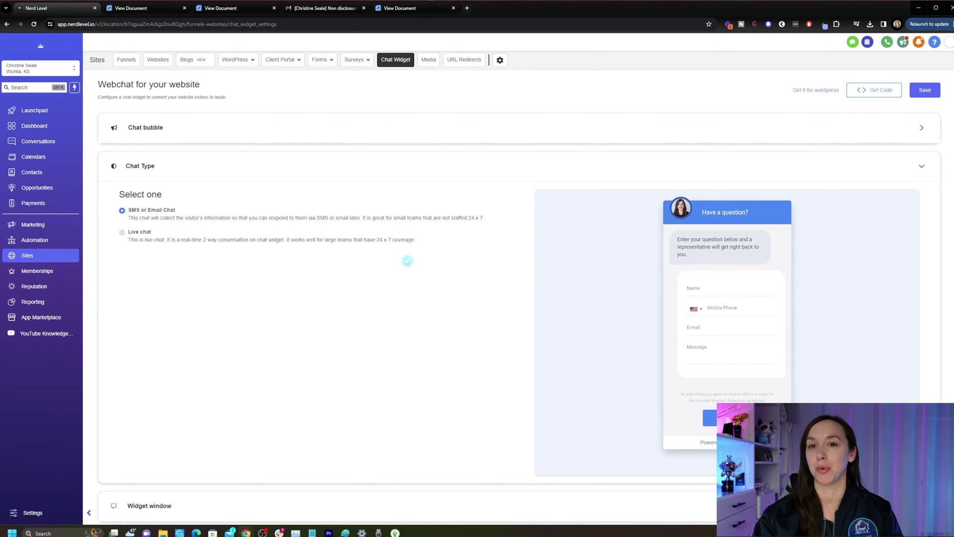
scroll(253, 436, down, 1)
click(253, 436)
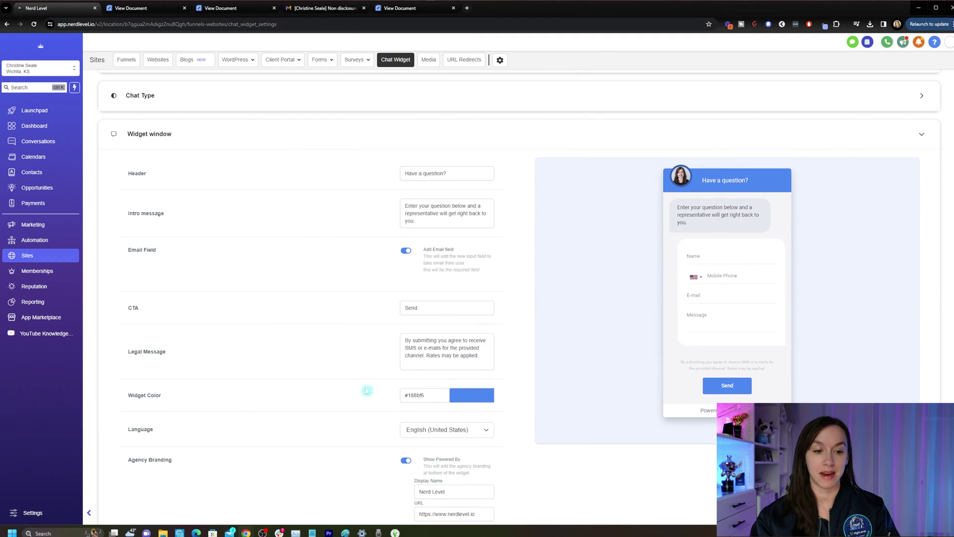
scroll(367, 366, down, 2)
scroll(368, 345, up, 1)
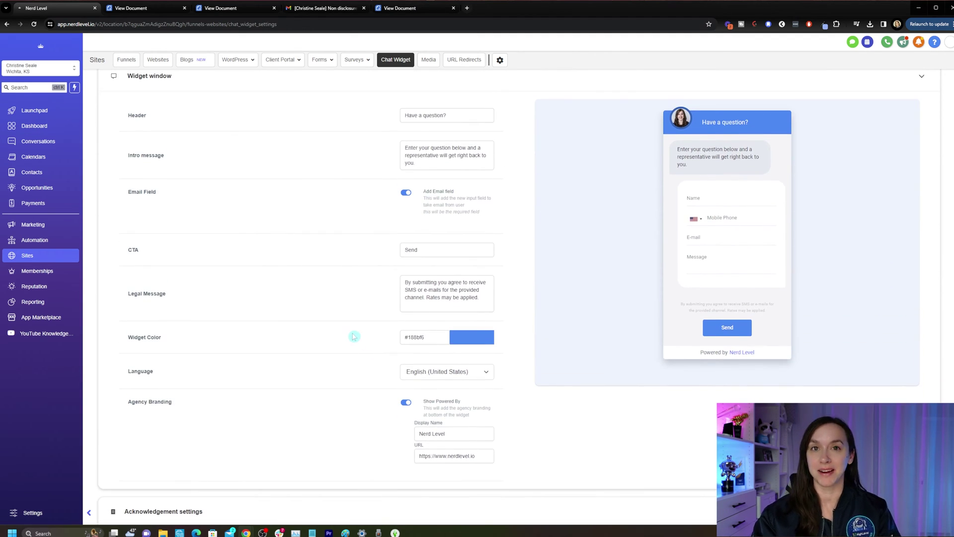
click(246, 514)
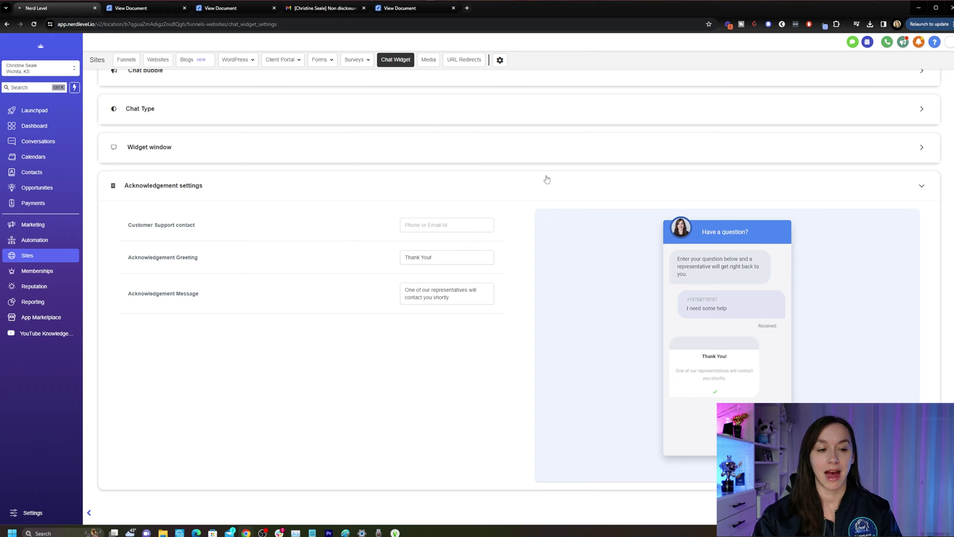
scroll(475, 269, up, 1)
click(214, 150)
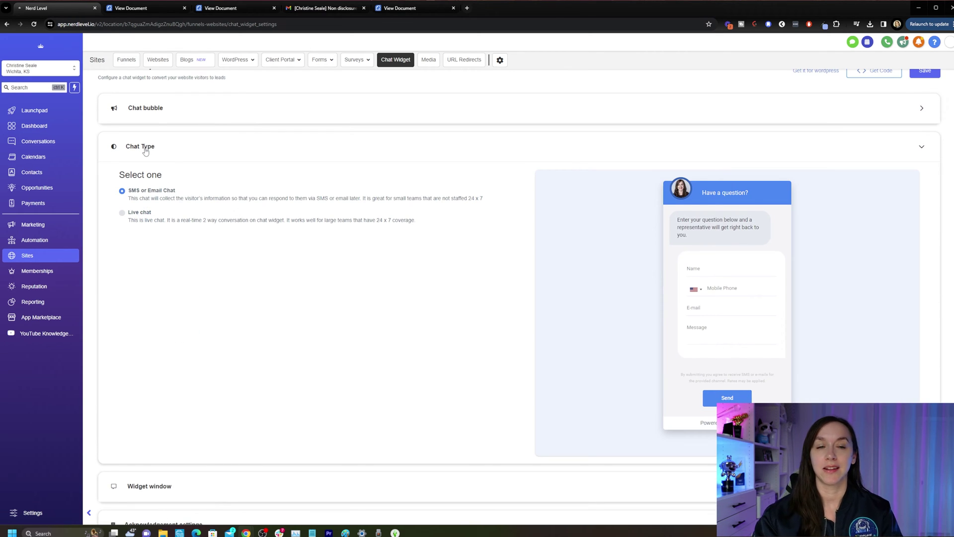
Set the widget's chat type to Live chat and go to the Automation workflow list.
click(123, 214)
scroll(837, 376, up, 1)
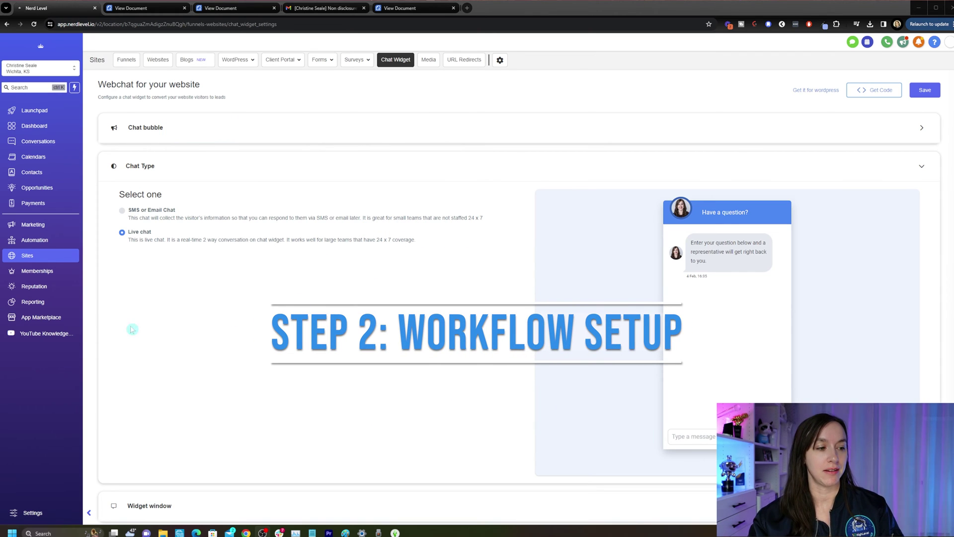
click(36, 241)
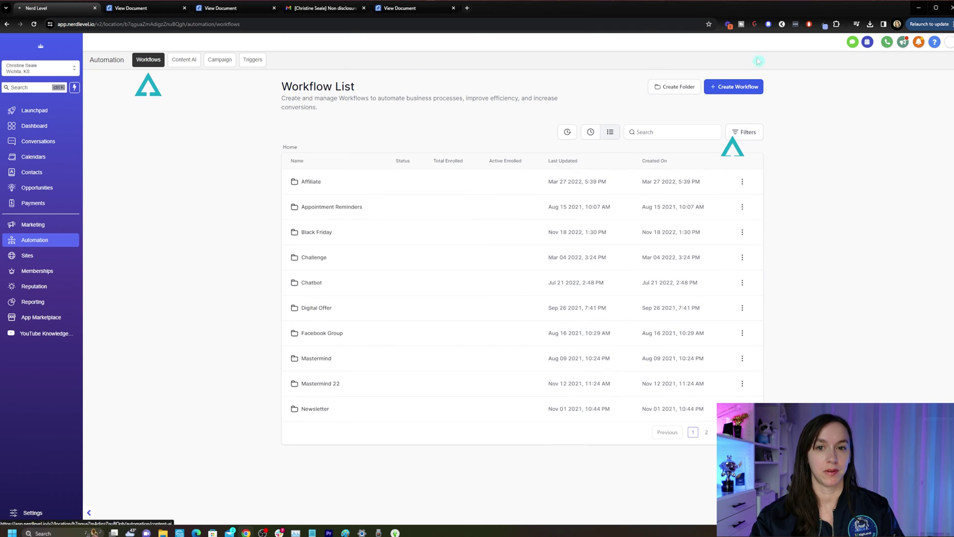
Create a workflow from scratch with a Customer Replied trigger.
click(733, 86)
click(400, 198)
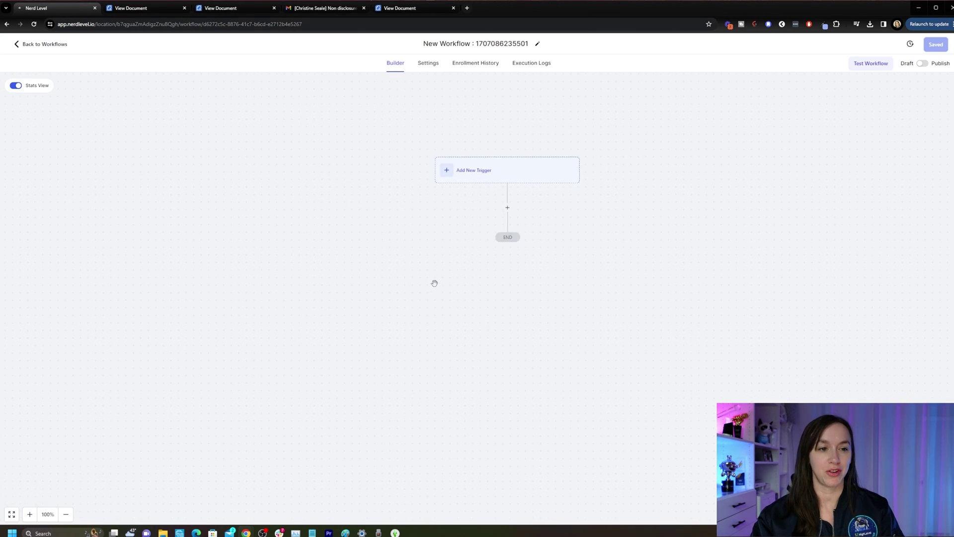
click(496, 176)
click(829, 130)
text(cus)
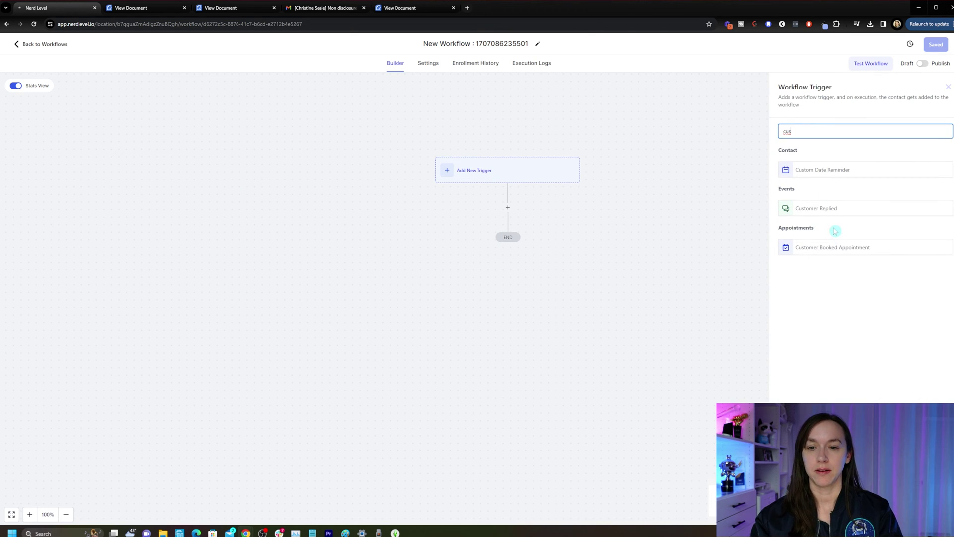
click(855, 211)
Filter the trigger to Reply channel = Live Chat and save it.
click(651, 204)
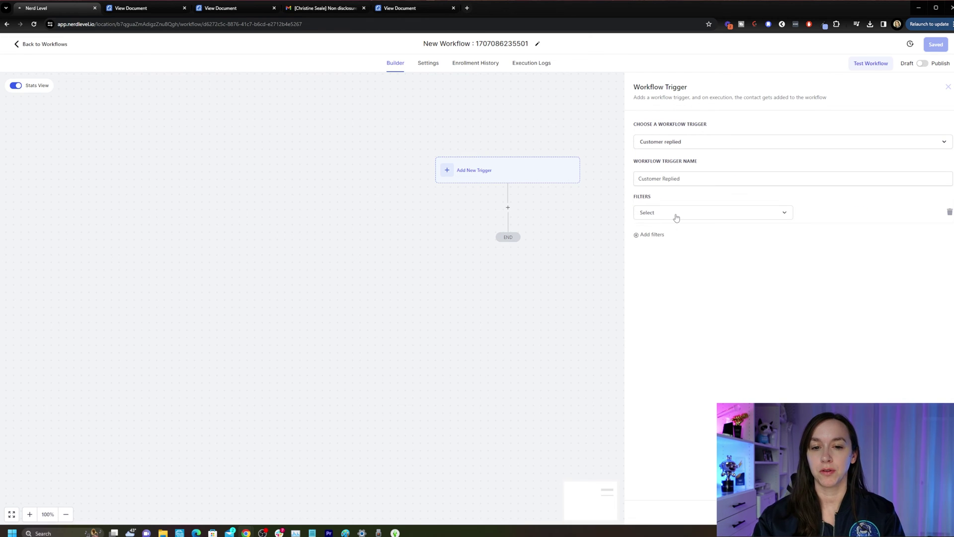
click(677, 214)
scroll(696, 277, down, 2)
click(681, 309)
click(867, 219)
scroll(840, 281, down, 2)
click(832, 294)
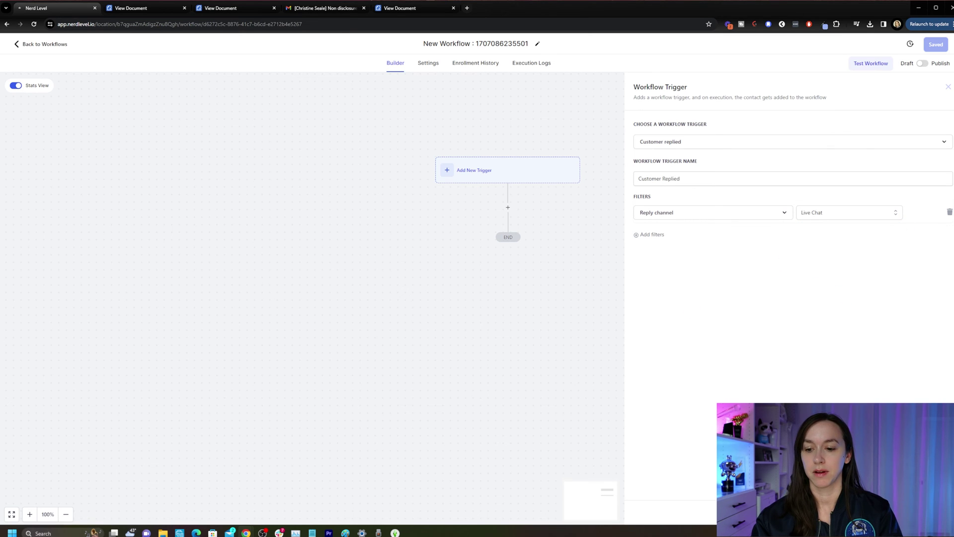
click(925, 512)
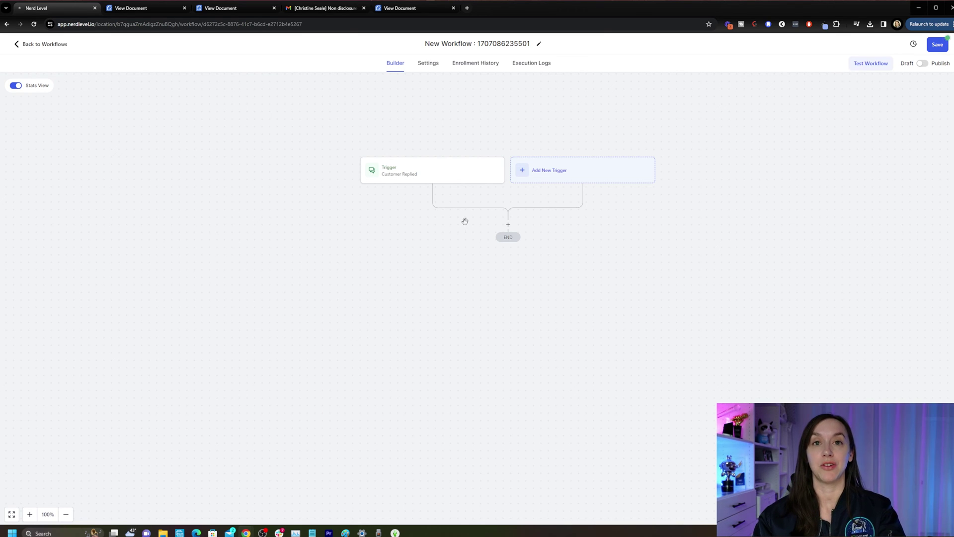
Add an Add Contact Tag action applying a new 'chat' tag after the trigger.
click(508, 225)
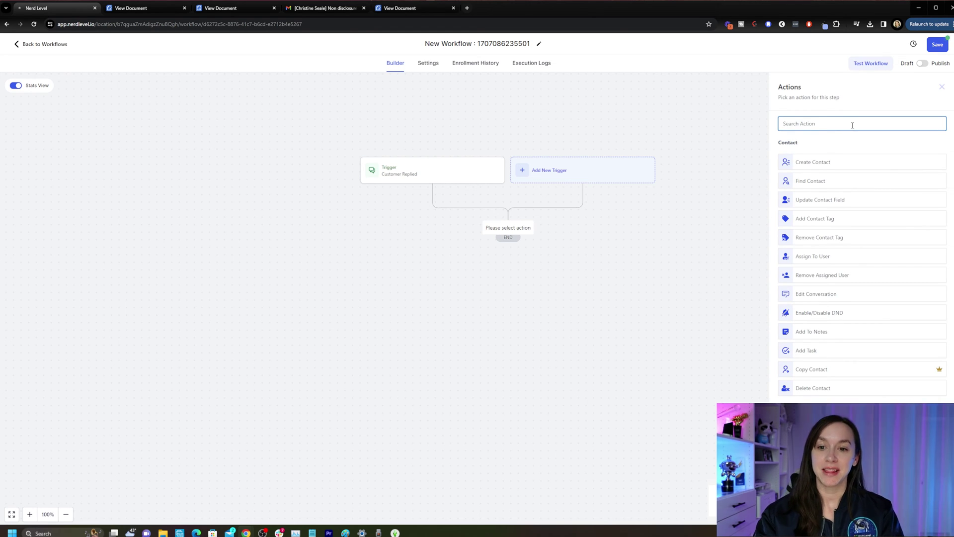
click(825, 218)
click(808, 174)
text(chat)
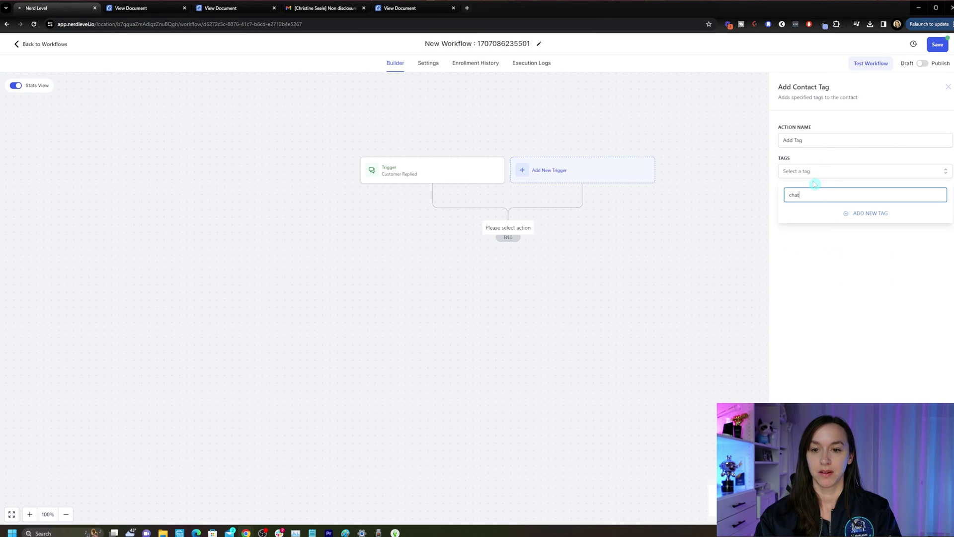
click(848, 214)
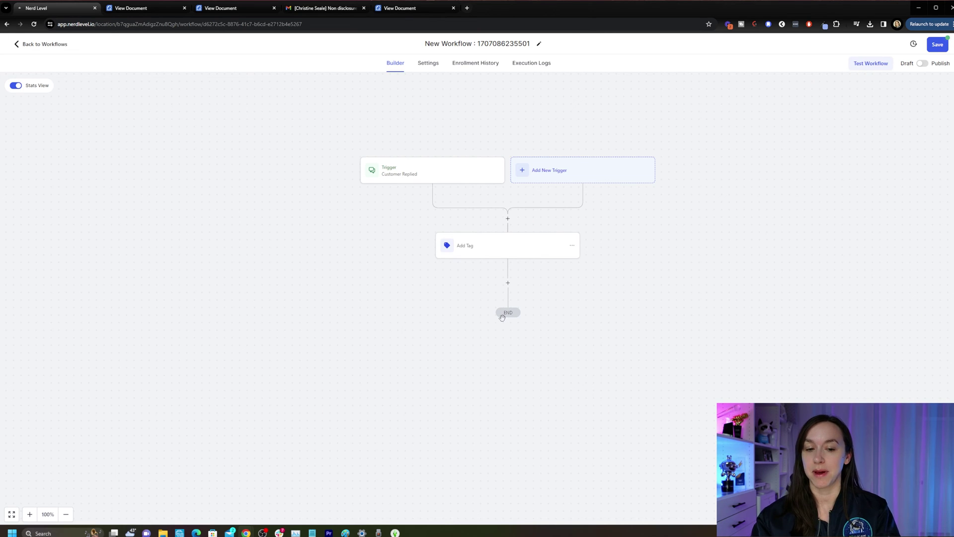
Add an Assign To User action after the tag step, pick the user, and save.
click(508, 283)
text(ass)
click(820, 156)
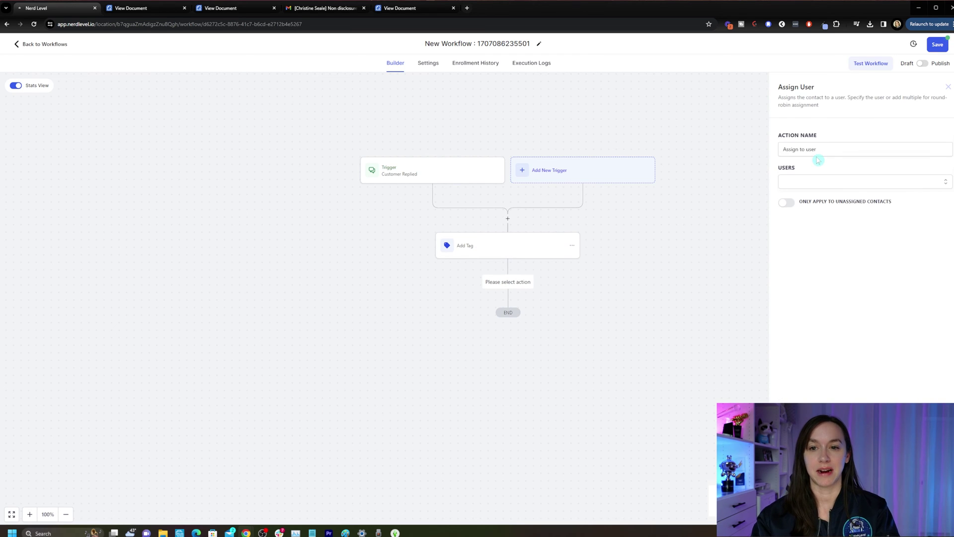
click(815, 185)
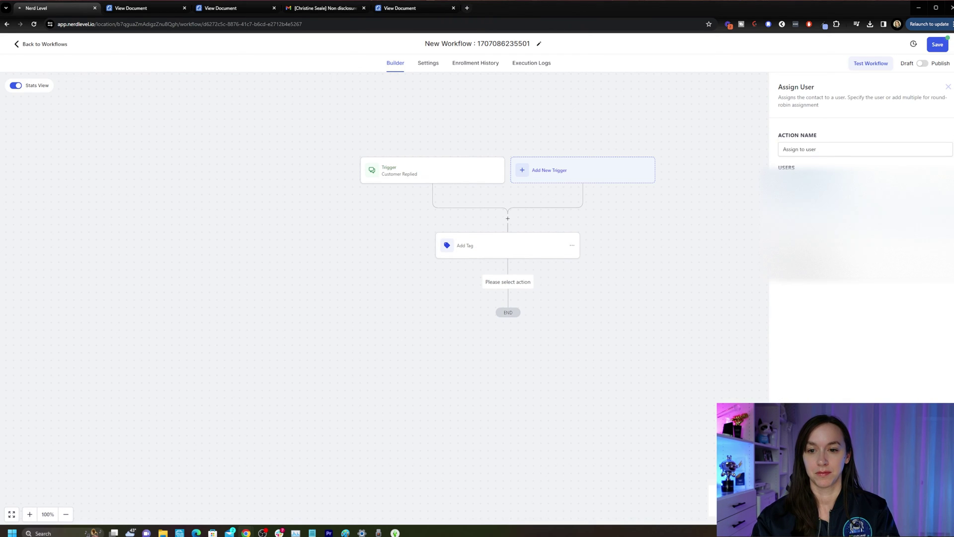
click(805, 191)
click(923, 517)
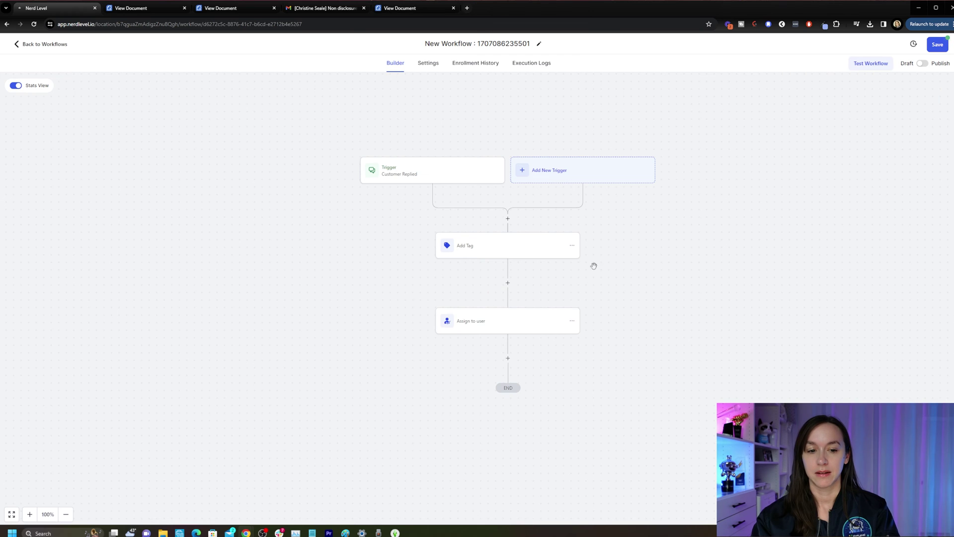
Add an Add To Notes action after the Assign to user step.
click(508, 358)
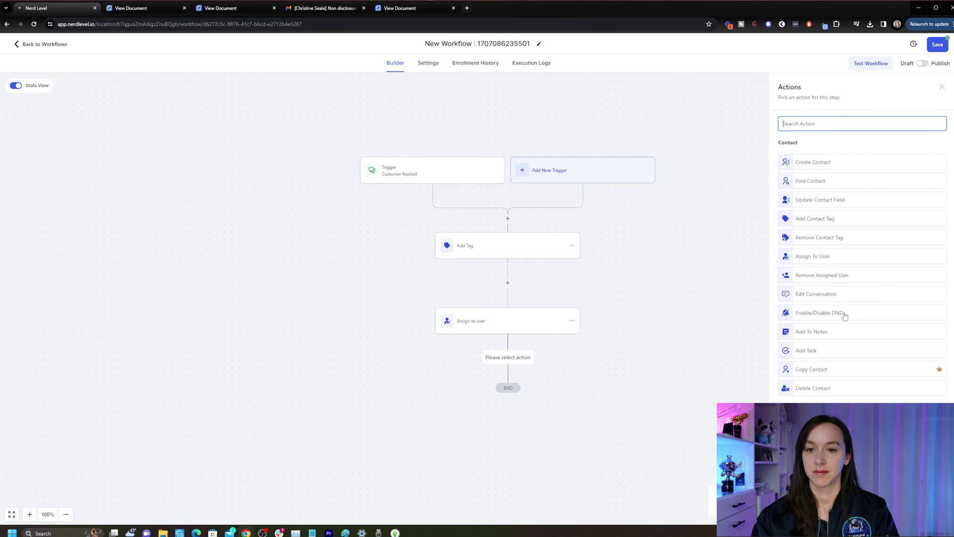
scroll(870, 201, down, 3)
scroll(865, 204, down, 2)
scroll(875, 269, down, 5)
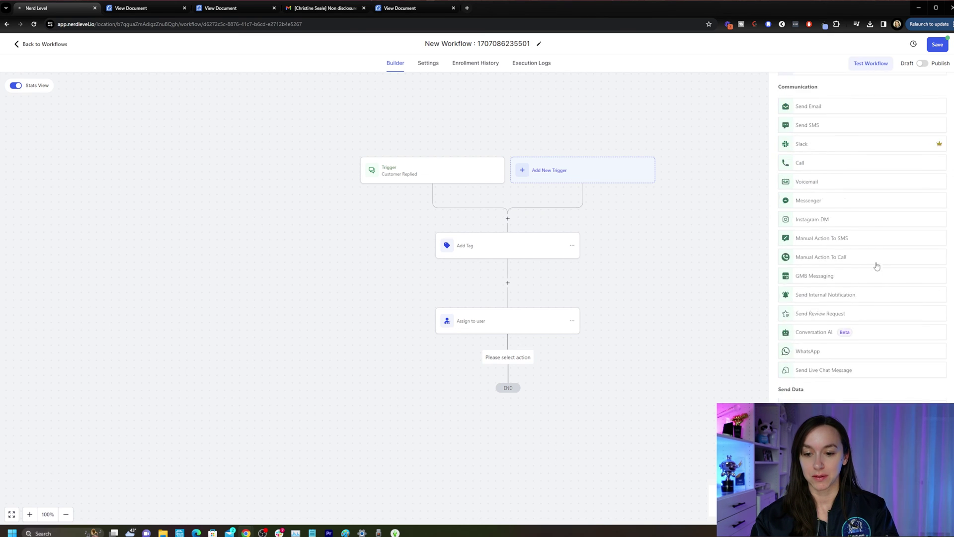
scroll(873, 245, down, 3)
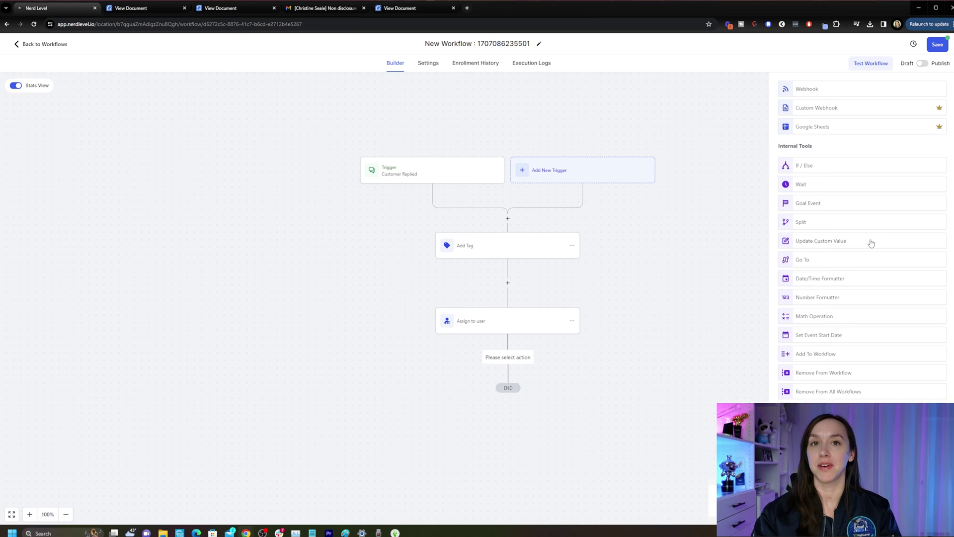
scroll(870, 243, down, 8)
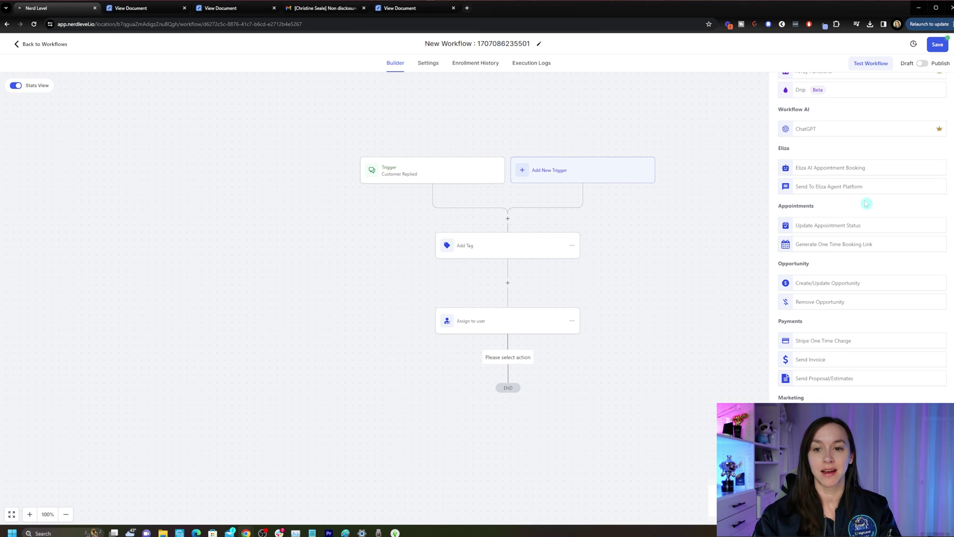
scroll(851, 191, down, 6)
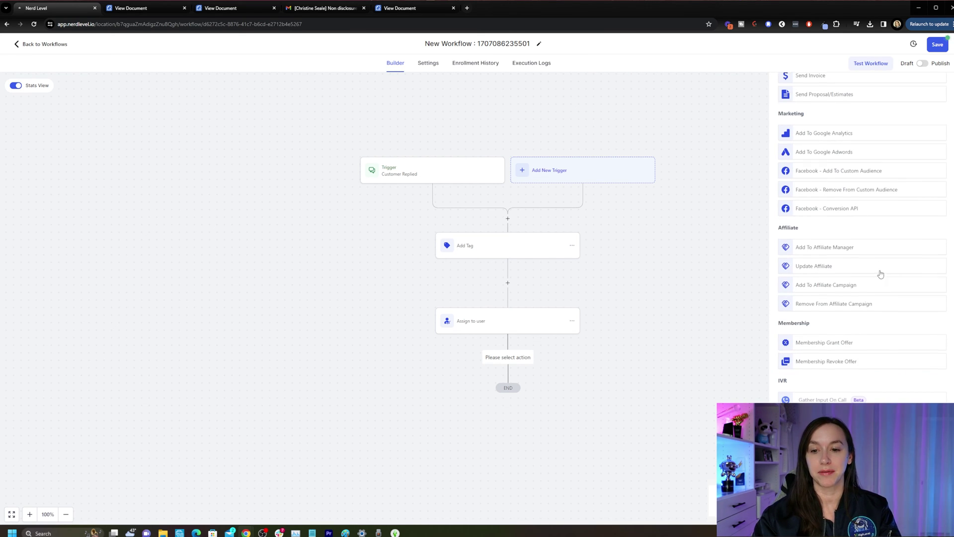
scroll(872, 259, up, 15)
click(810, 334)
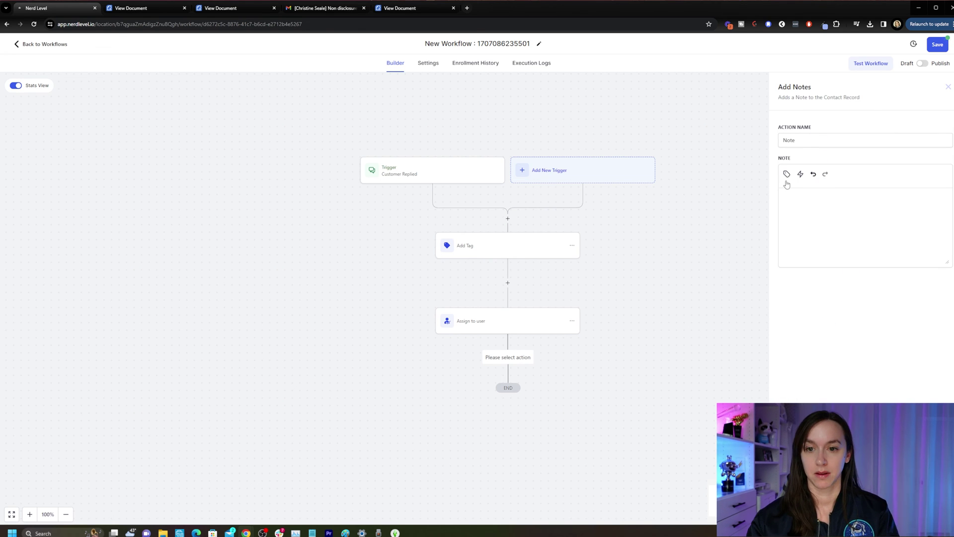
Write the note '{{contact.name}} sent a message via chat widget!' using Contact > Full Name, and save.
click(787, 174)
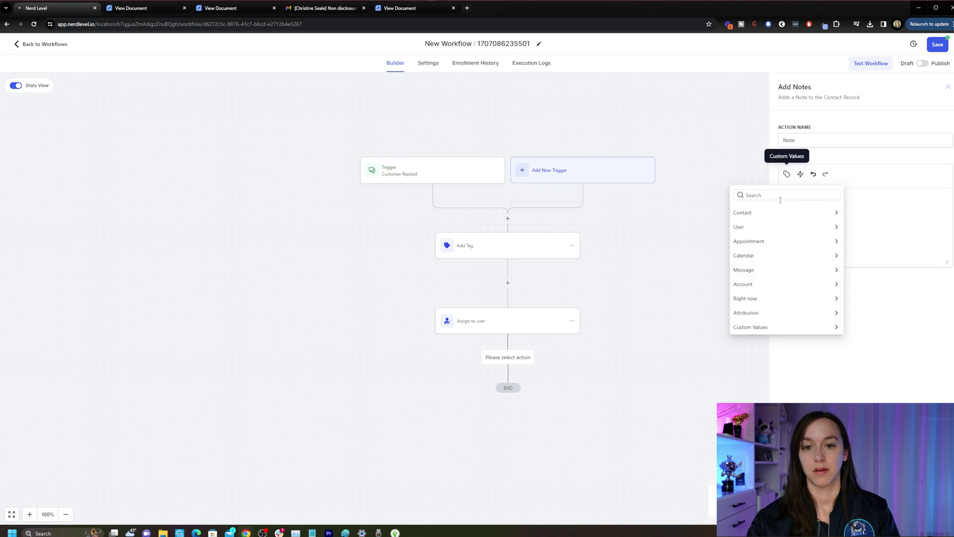
click(813, 217)
click(782, 225)
text(sent a message via chat widget!)
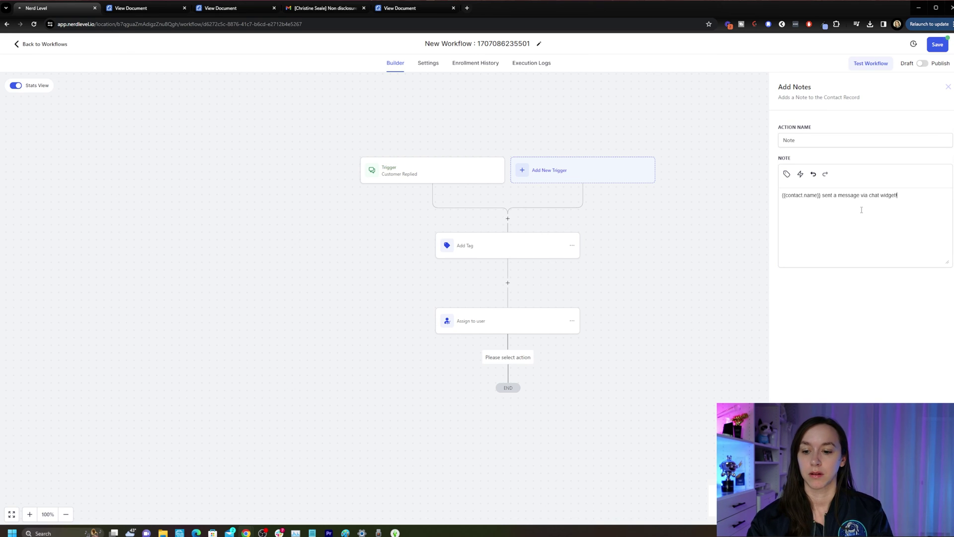
click(925, 517)
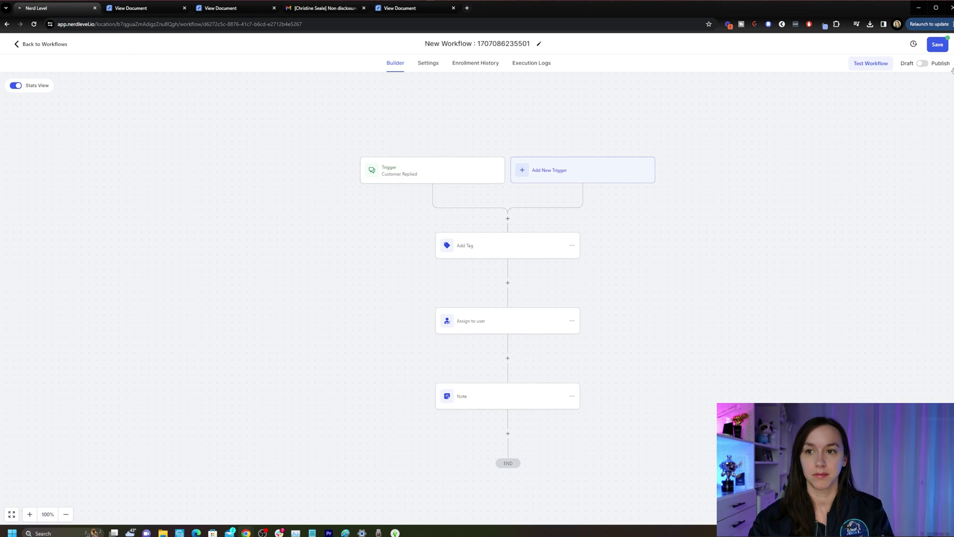
Rename the workflow to 'Test - Chat widget live chat'.
click(515, 43)
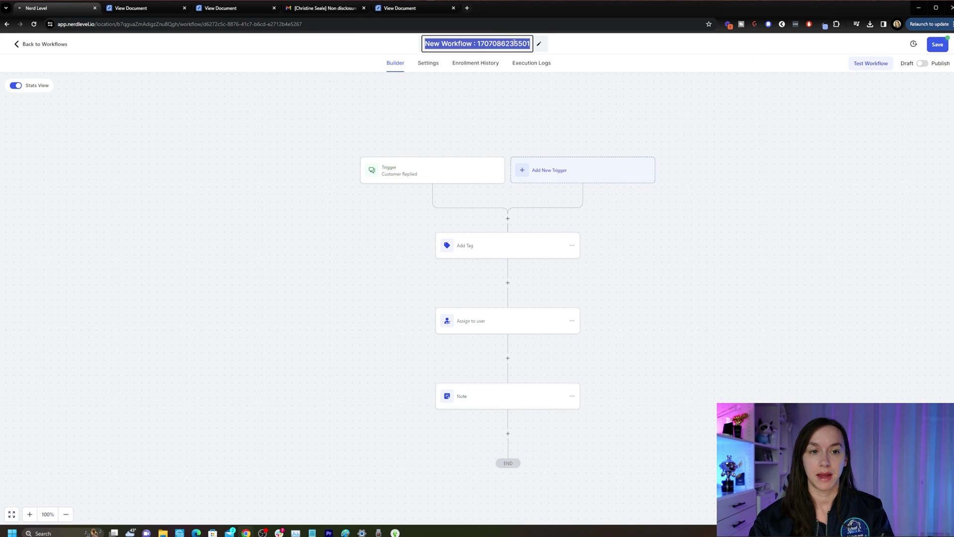
text(Test - Chat widget live)
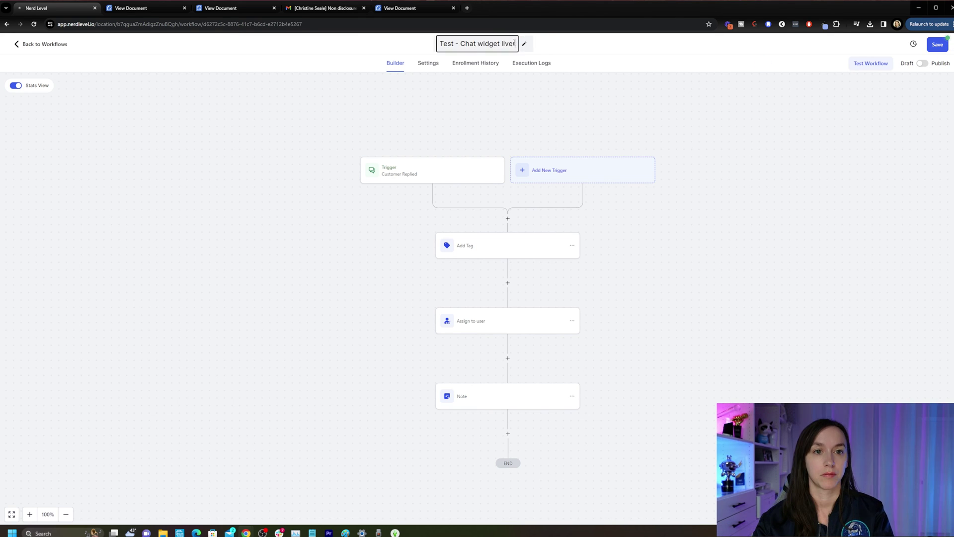
text( chat)
key(Return)
Save and publish the workflow, then go back to the workflow list.
click(938, 44)
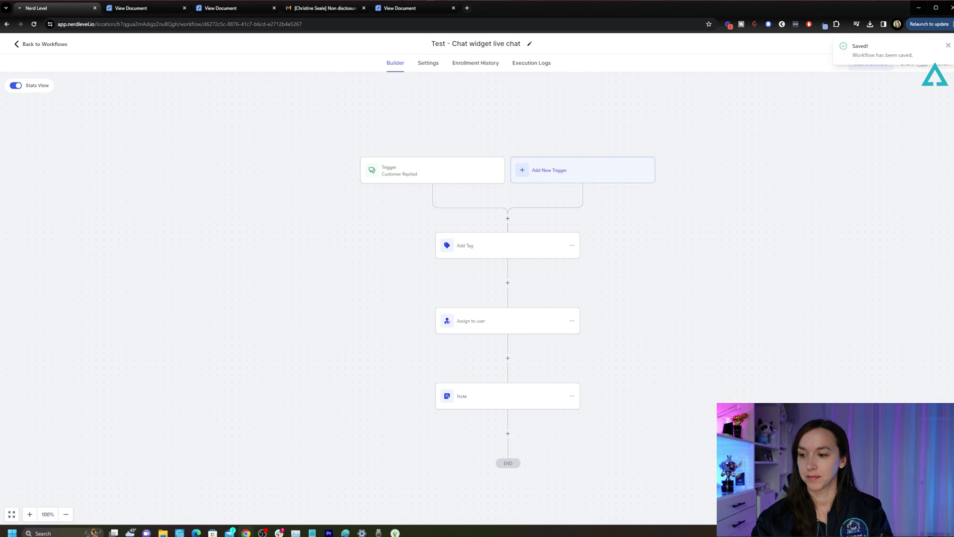
click(948, 45)
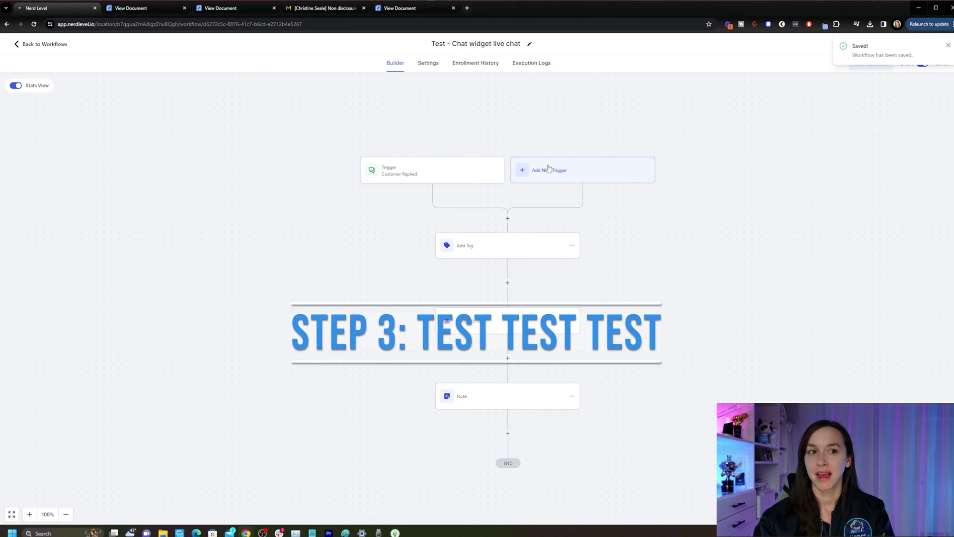
click(22, 43)
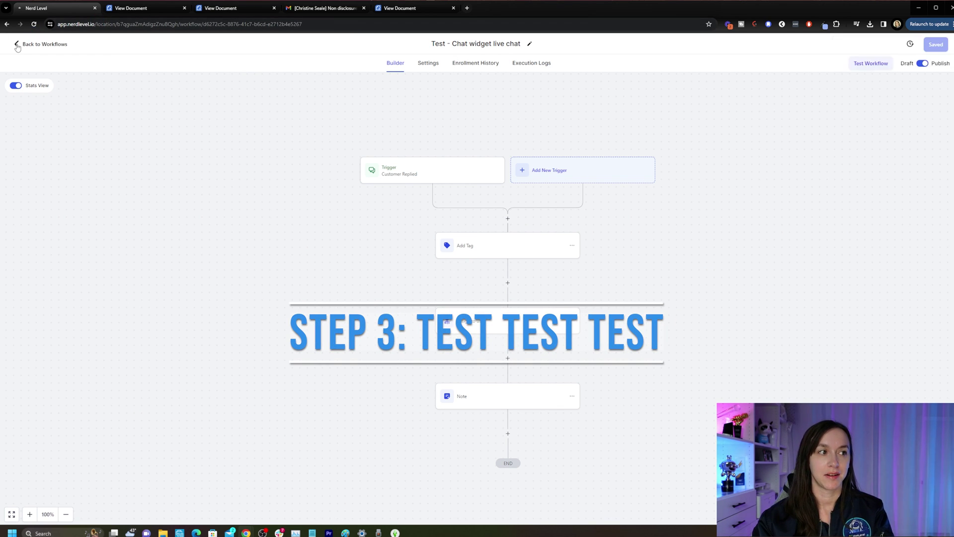